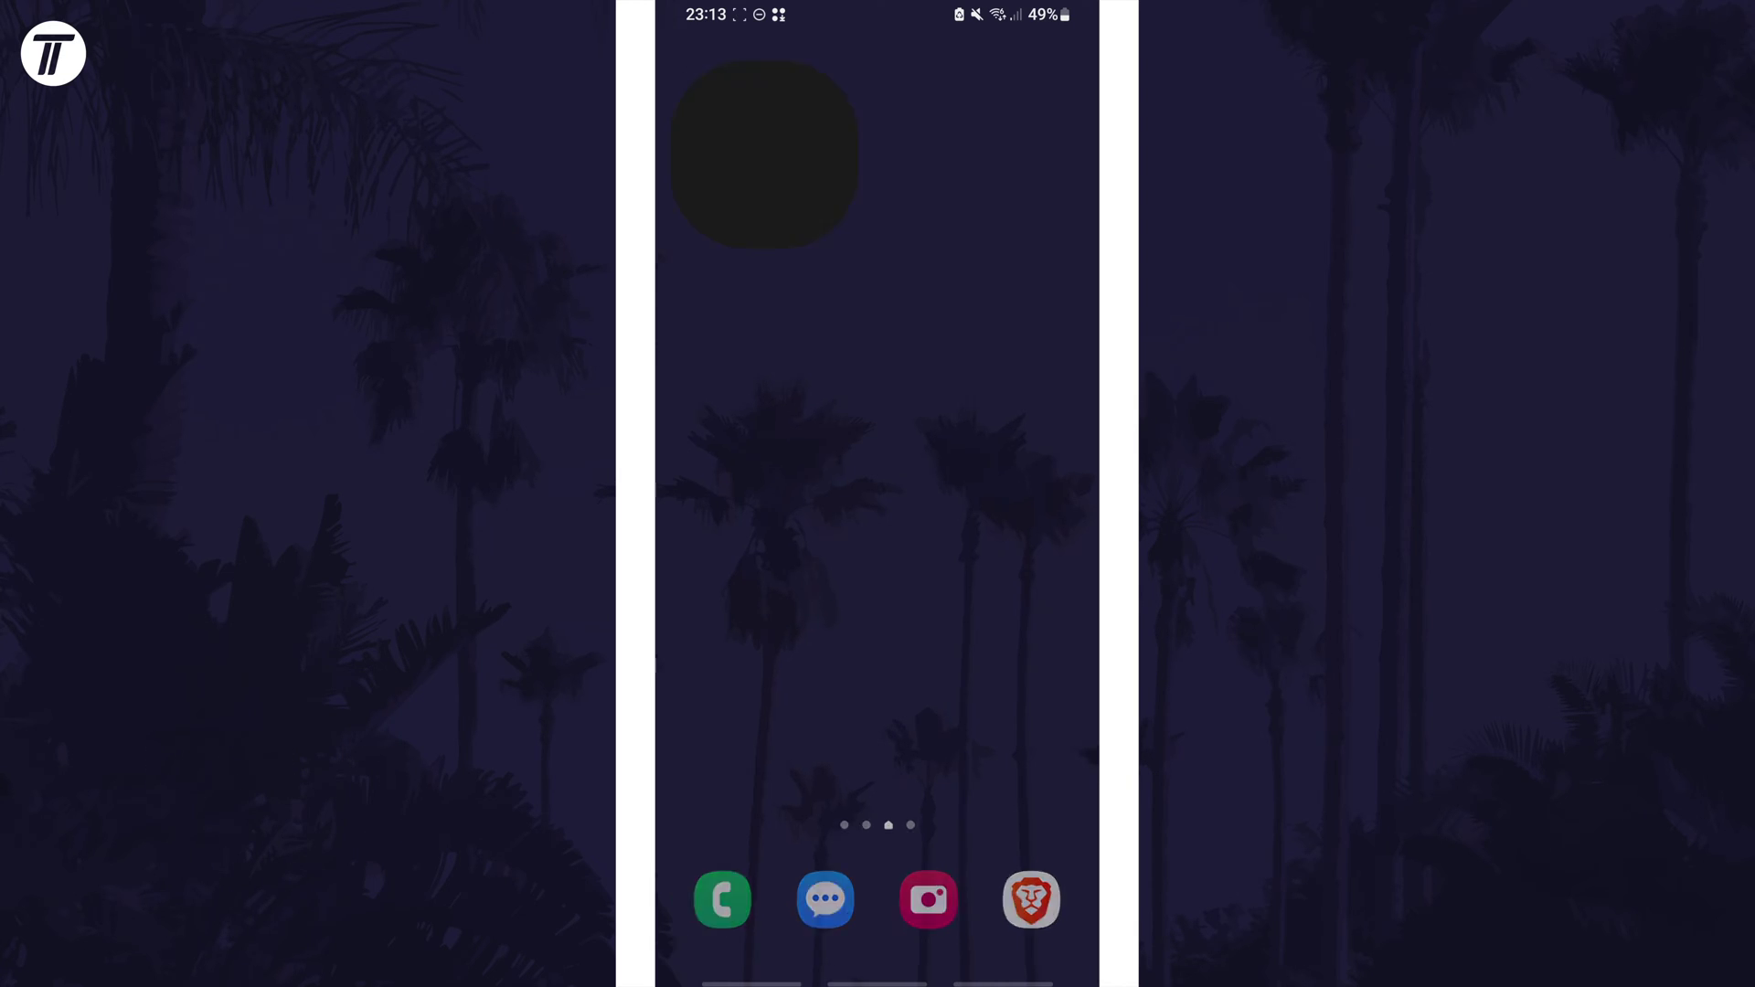
pyautogui.scroll(-5, 878, 549)
# - Open Sounds and vibration to reach Sound quality and effects
pyautogui.click(877, 565)
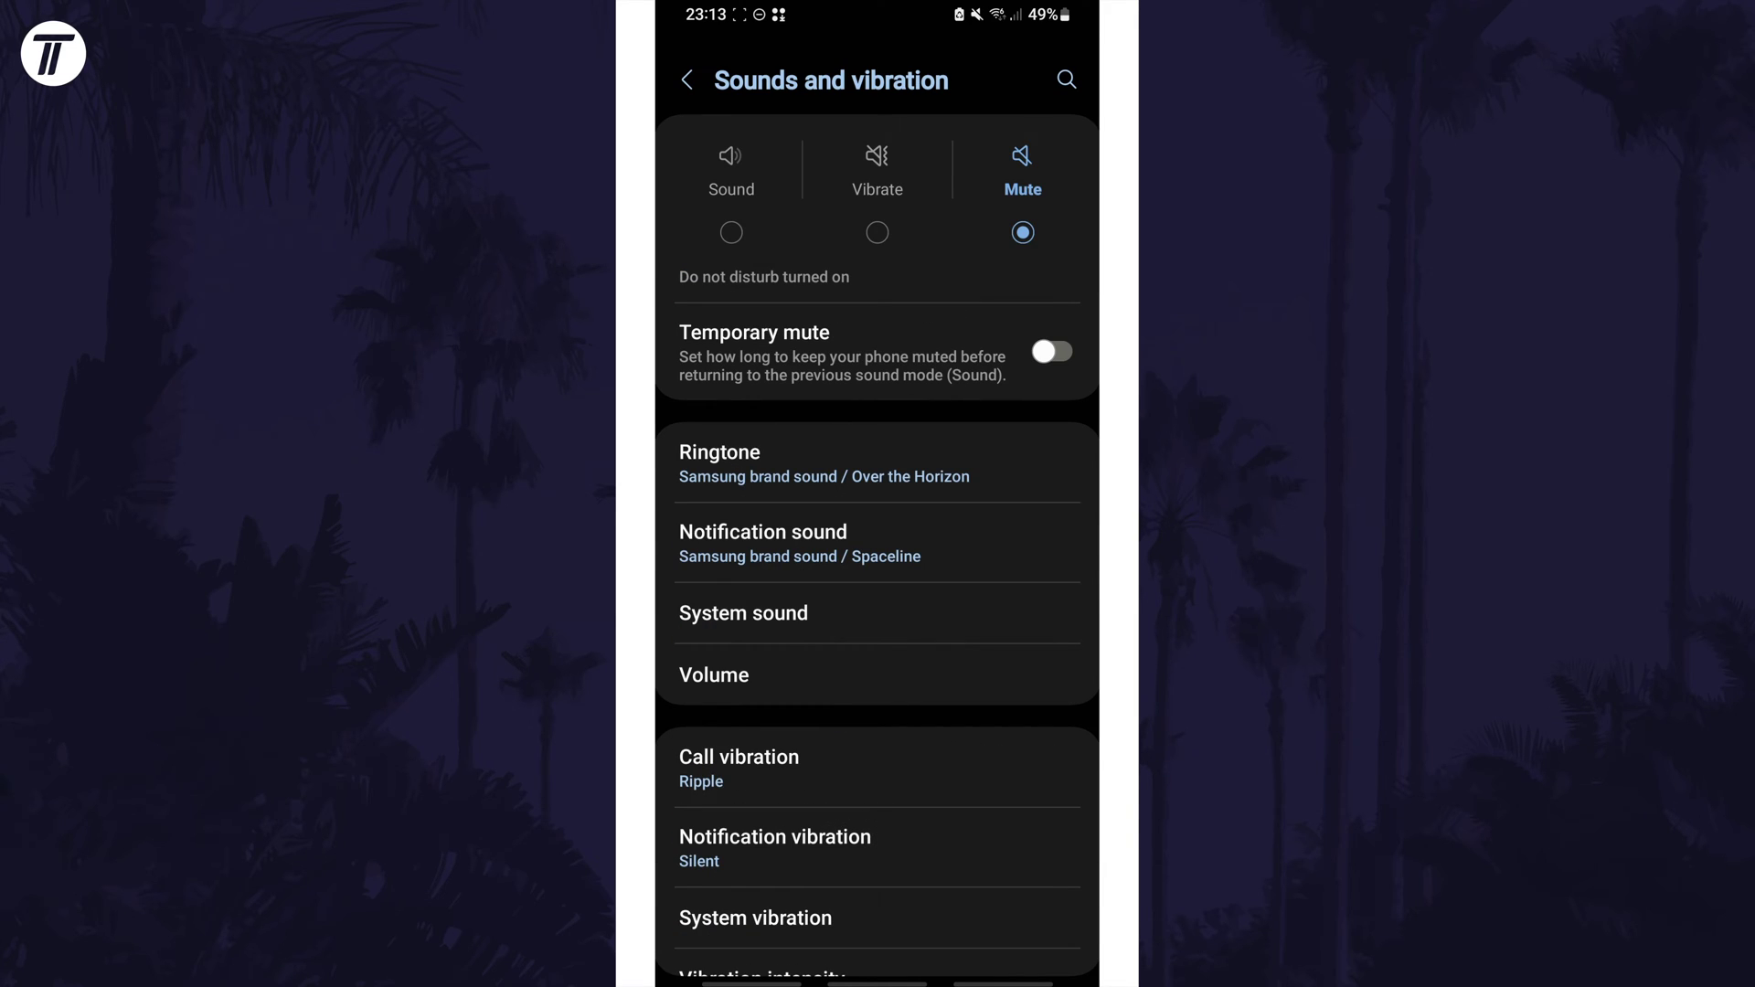
pyautogui.scroll(-5, 878, 548)
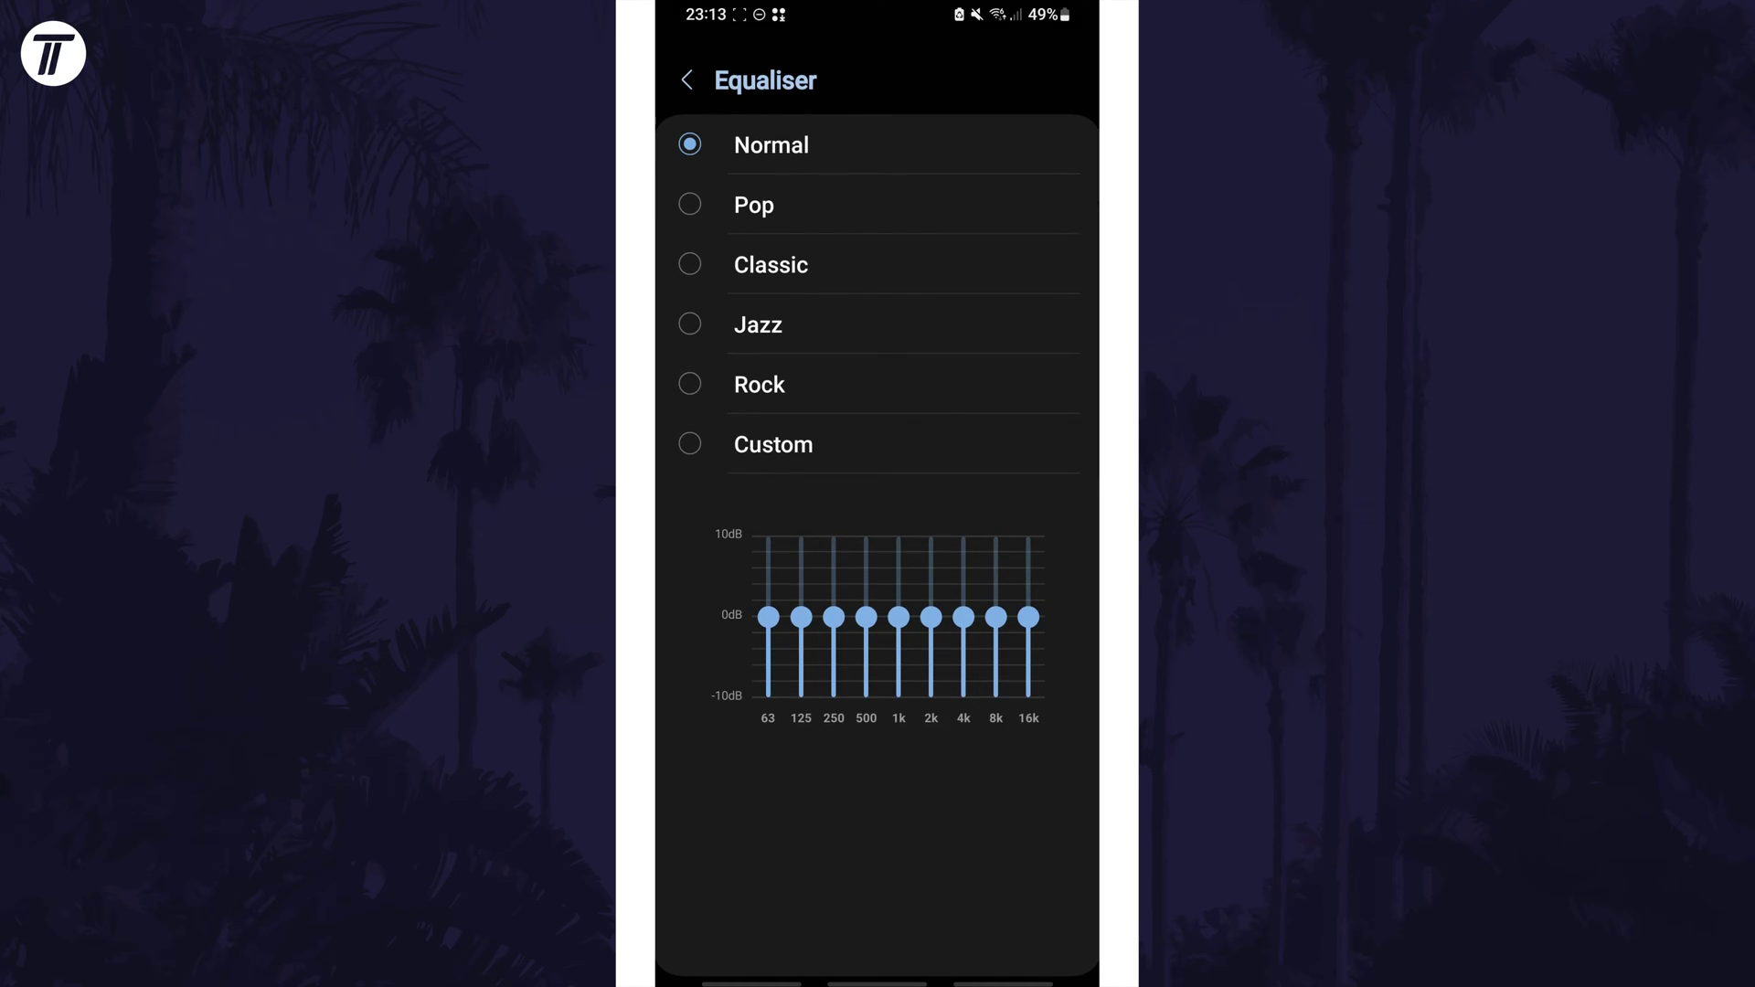
# - Try the Pop, Classic, Jazz and Rock equaliser presets, then switch to Custom
pyautogui.click(878, 205)
pyautogui.click(878, 265)
pyautogui.click(879, 326)
pyautogui.click(877, 384)
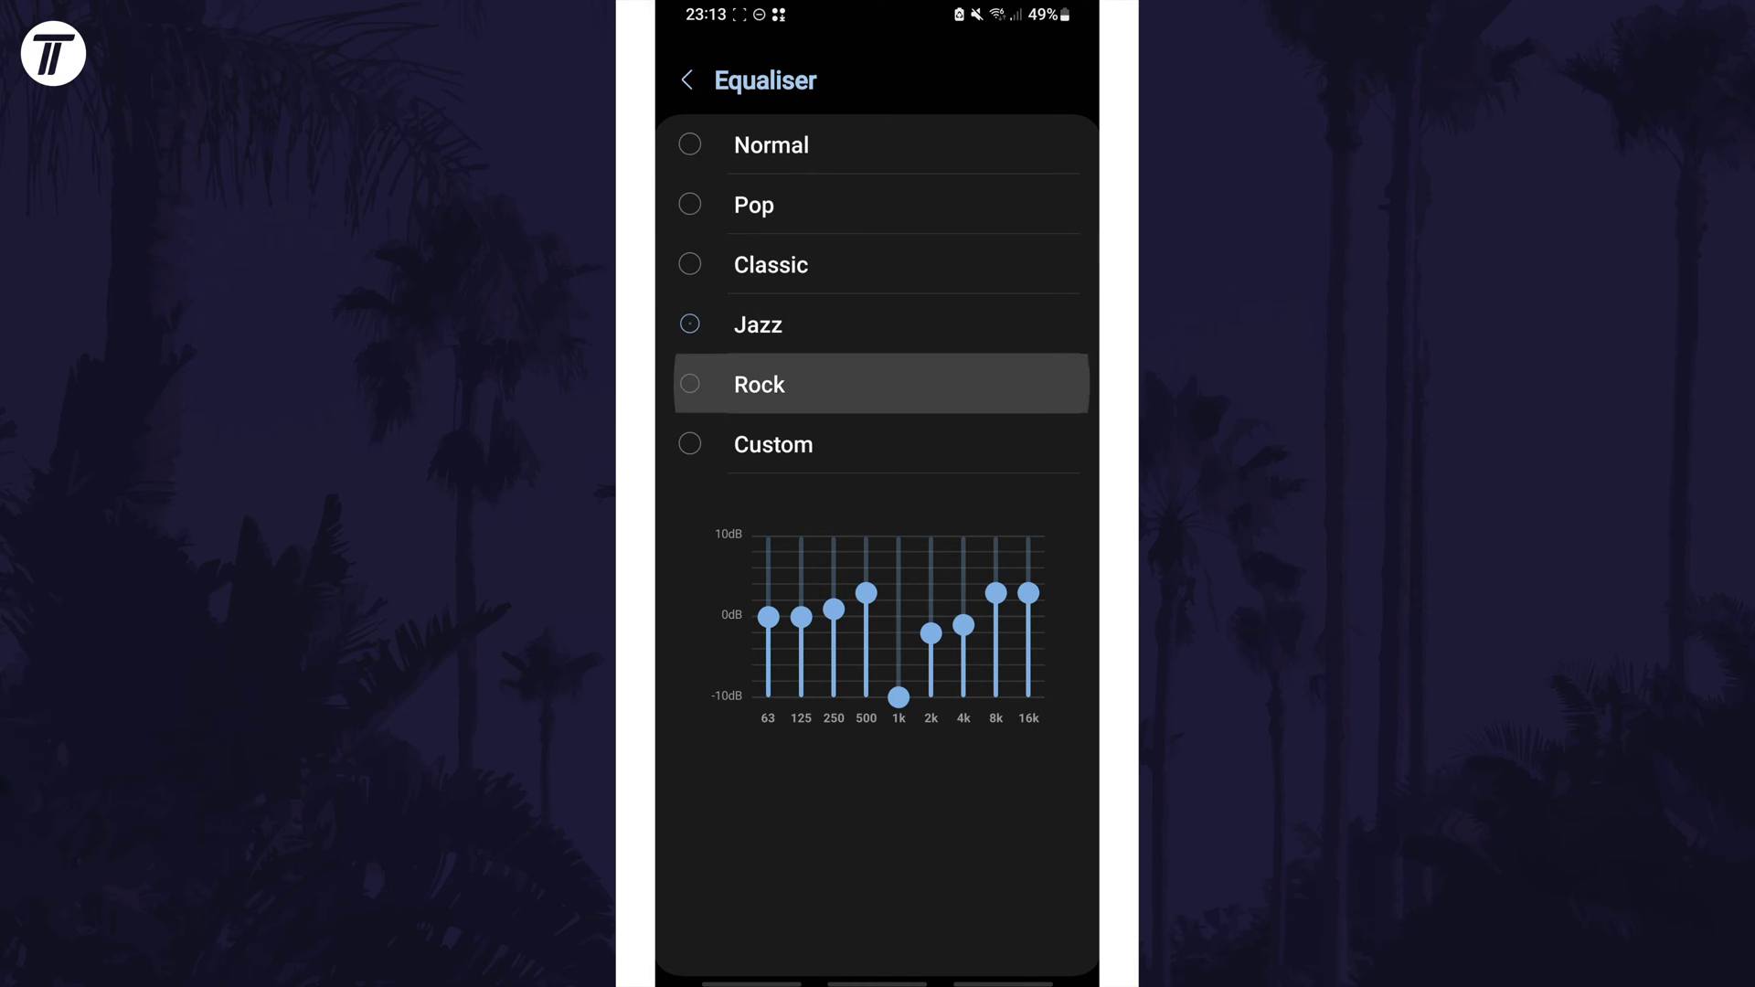
pyautogui.click(878, 444)
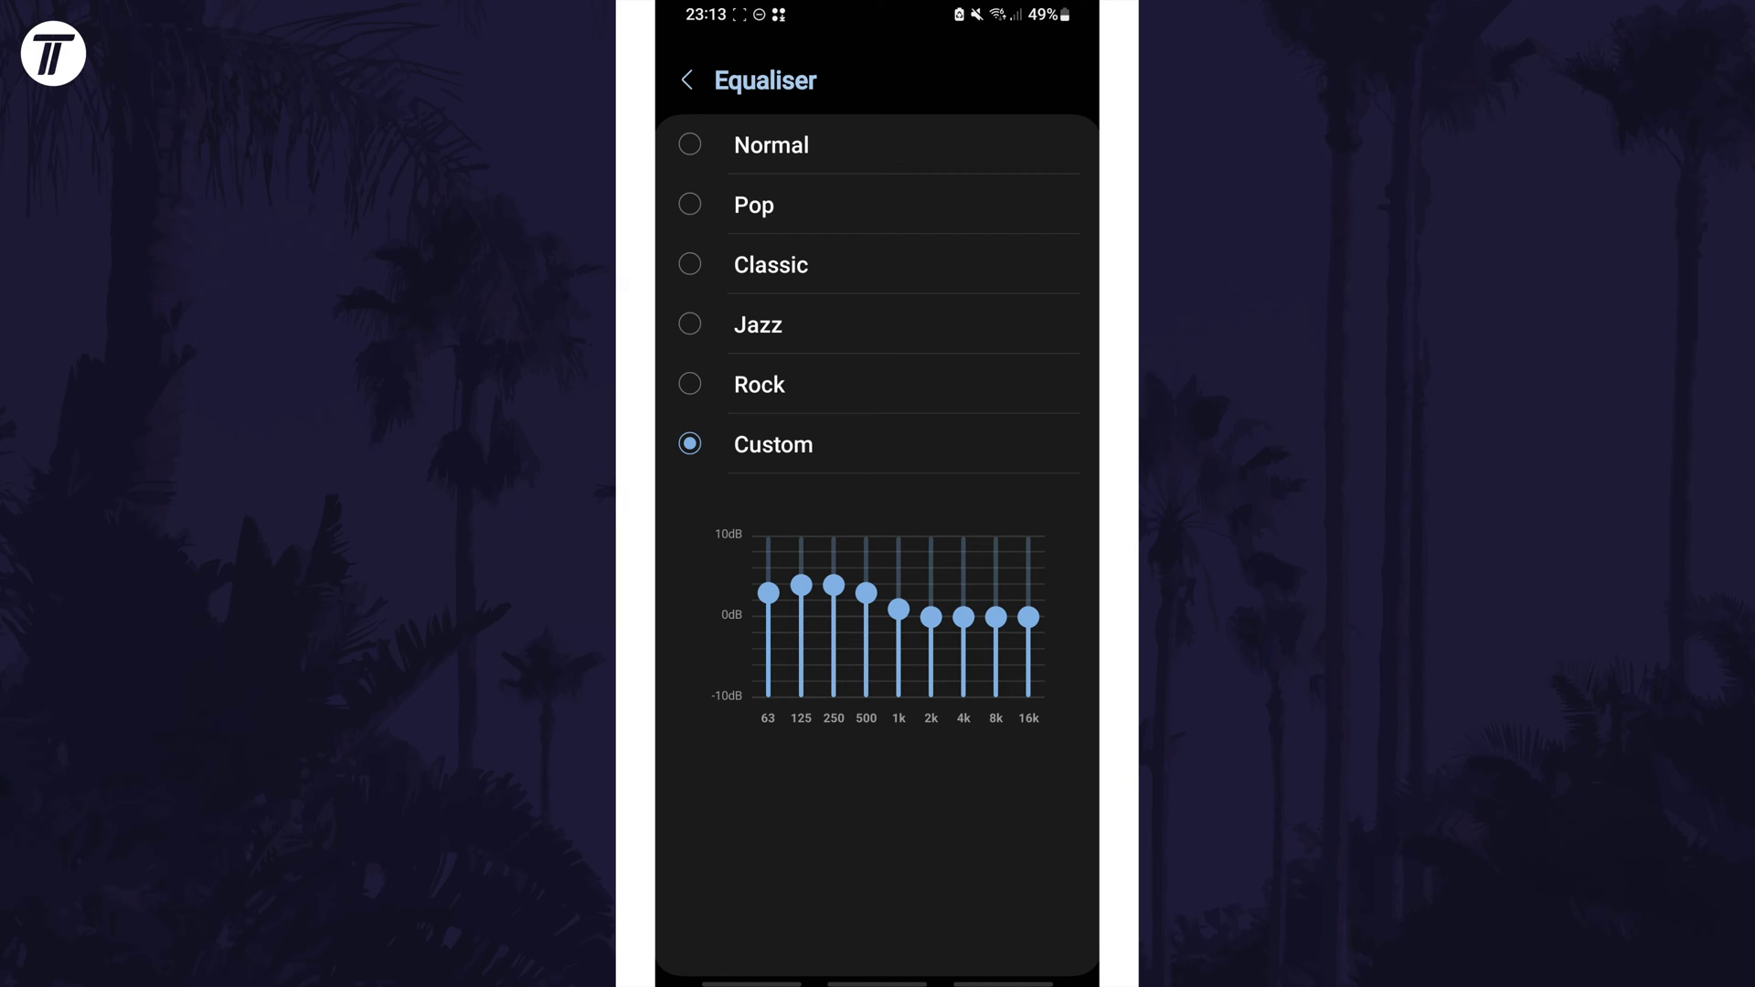
# - Select the Normal preset so every equaliser band is flat
pyautogui.click(770, 146)
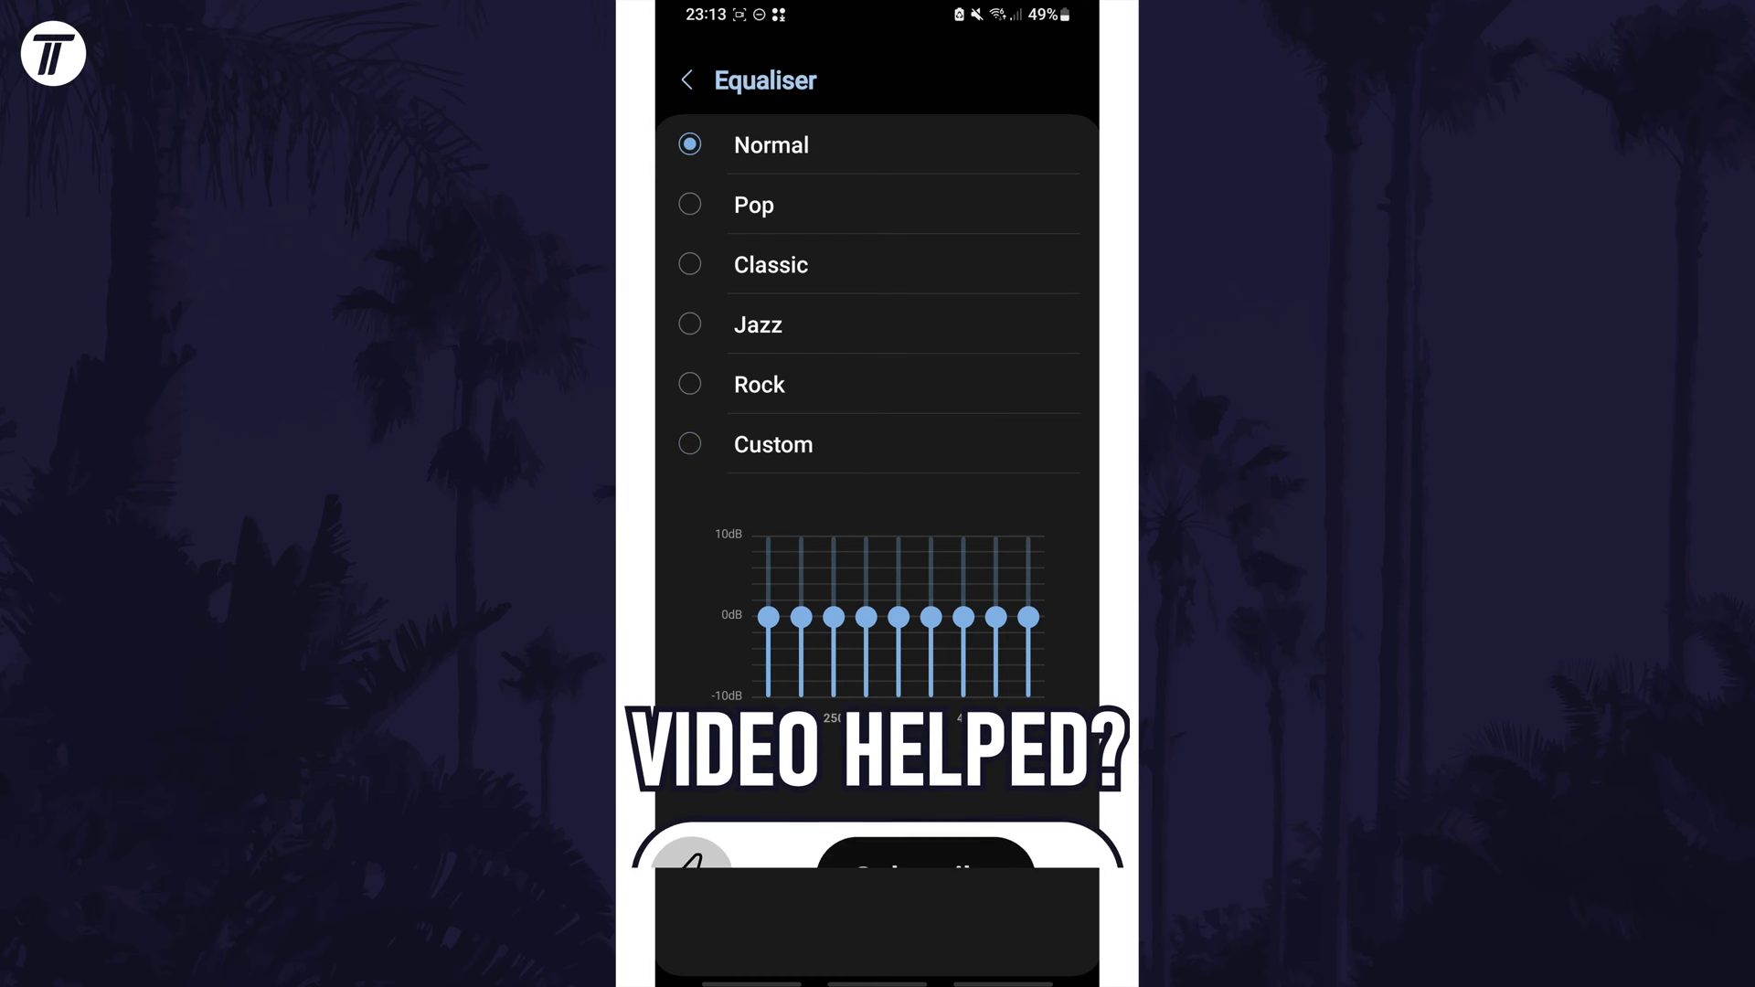